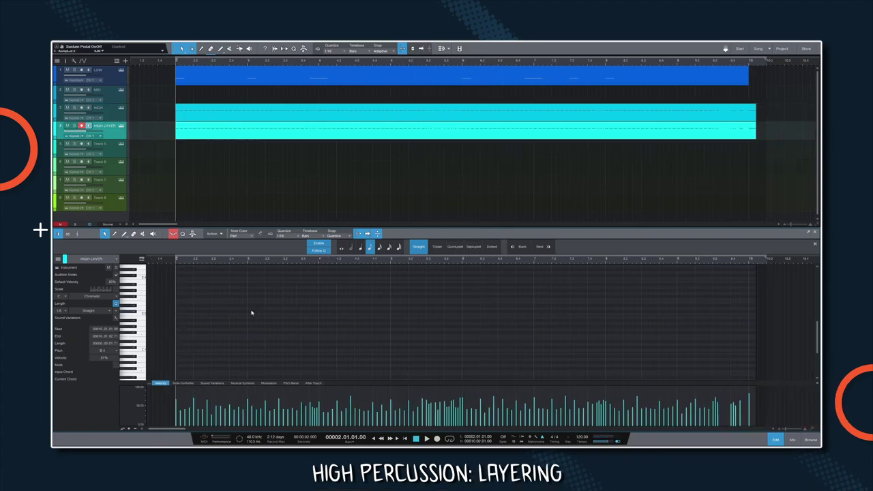
Step: Select all HIGH LAYER notes, shift their octave down and back up, then audition them
{"action": "key", "text": "ctrl+v"}
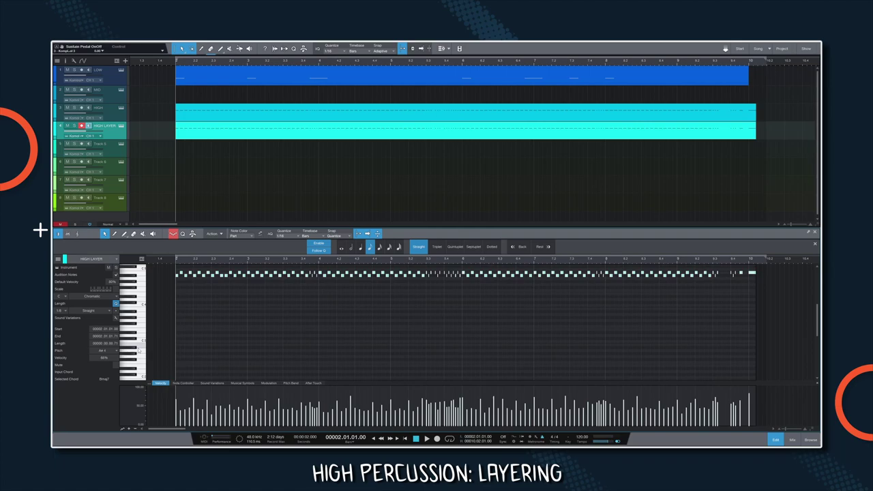
{"action": "key", "text": "shift+Down"}
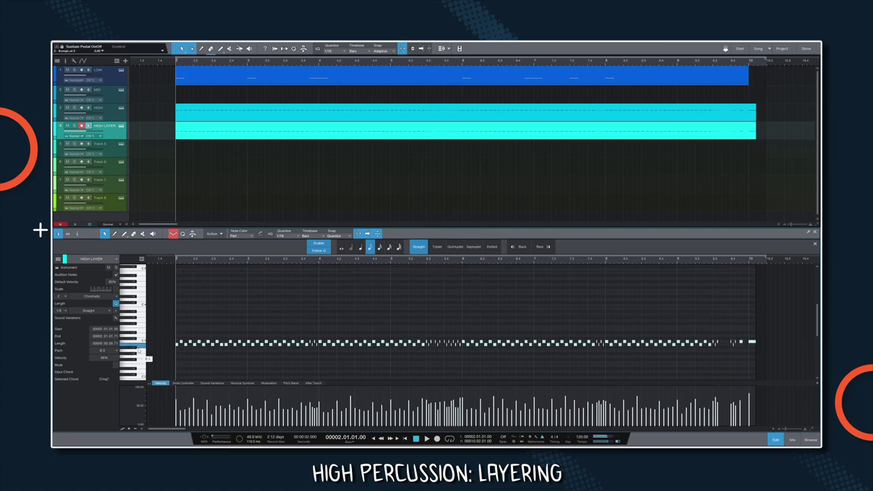
{"action": "key", "text": "shift+Up"}
{"action": "key", "text": "space"}
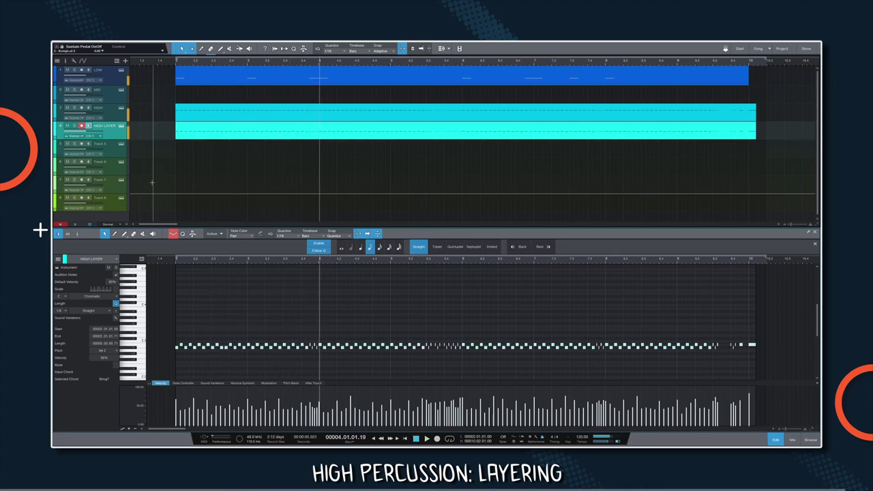
{"action": "key", "text": "space"}
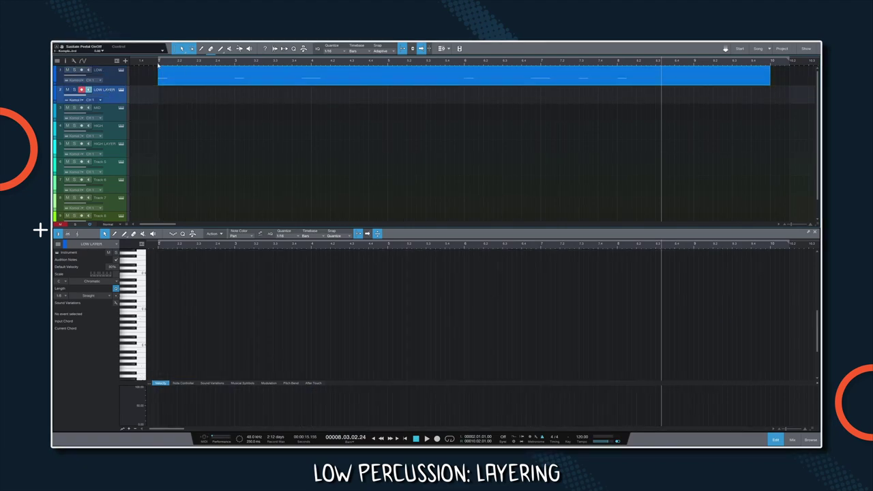
Step: Copy the LOW part onto LOW LAYER an octave lower, audition, then select HIGH LAYER notes for Humanize
{"action": "left_click", "coordinate": [158, 63]}
{"action": "key", "text": "ctrl+v"}
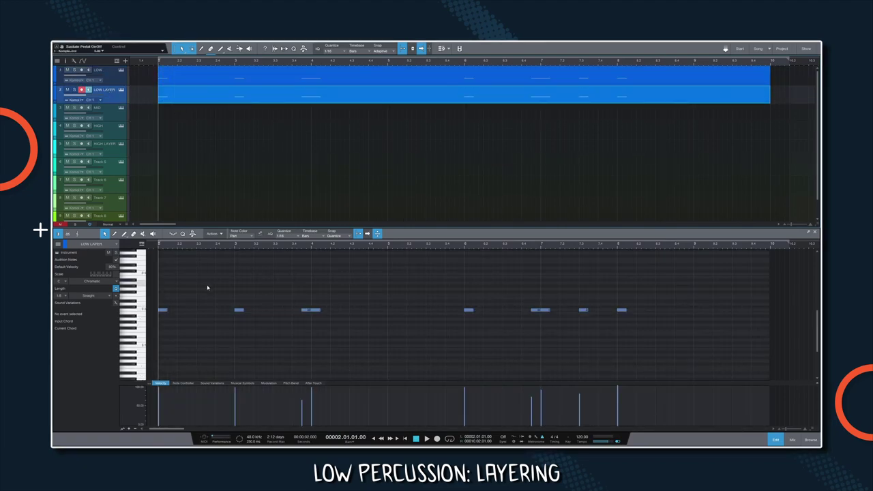
{"action": "key", "text": "shift+Down"}
{"action": "key", "text": "shift+Down"}
{"action": "key", "text": "shift+Down"}
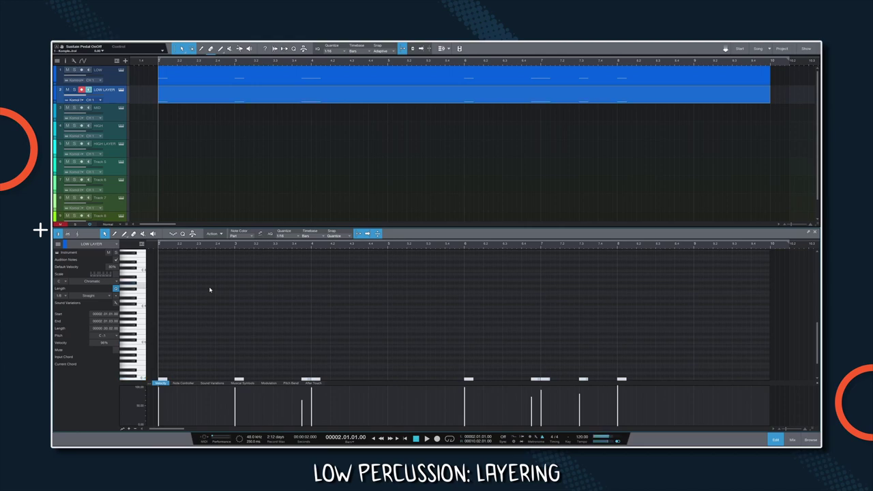
{"action": "key", "text": "space"}
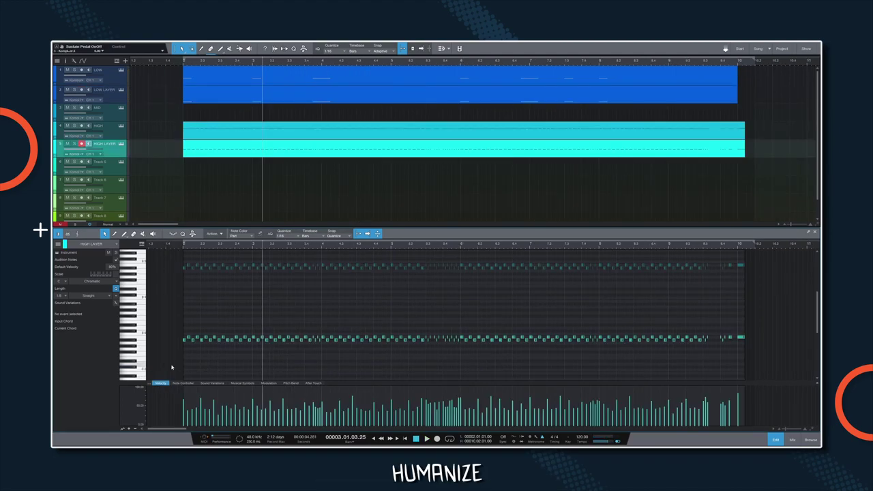
{"action": "left_click_drag", "start_coordinate": [166, 362], "coordinate": [770, 258]}
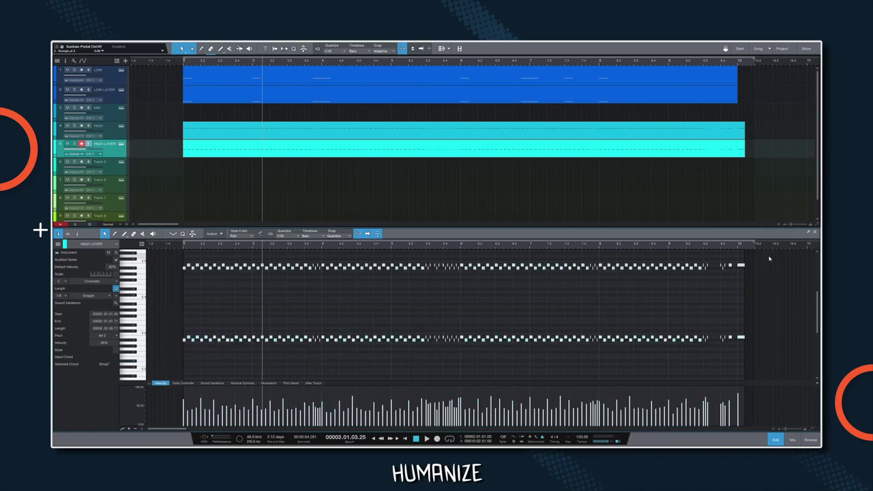
{"action": "key", "text": "alt+h"}
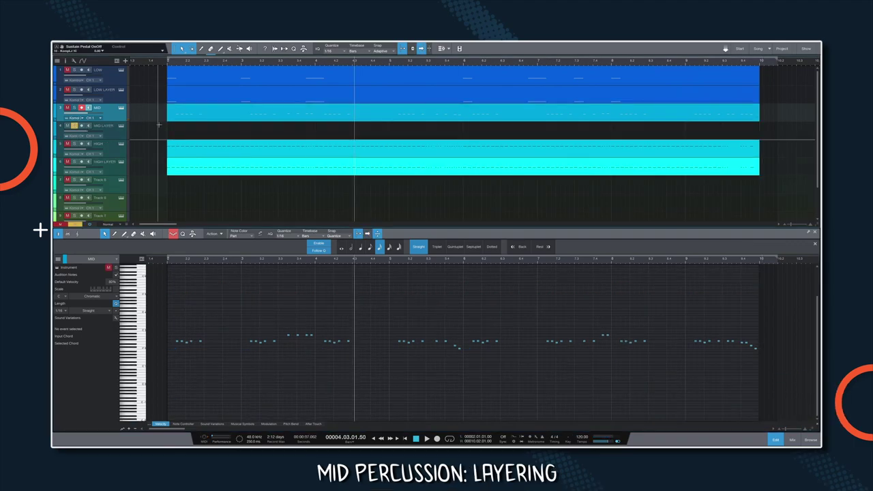
Step: Duplicate the MID part onto MID LAYER and audition it, soloing MID then clearing the solos
{"action": "left_click", "coordinate": [158, 125]}
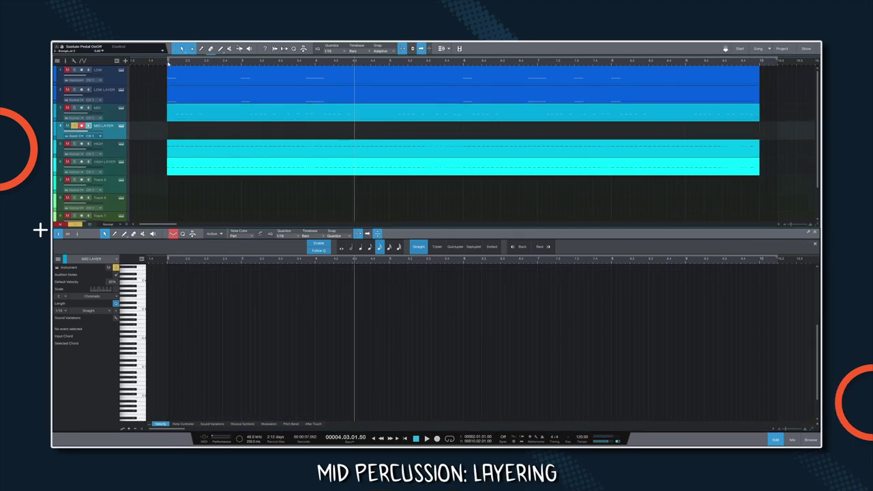
{"action": "left_click", "coordinate": [169, 62]}
{"action": "key", "text": "ctrl+v"}
{"action": "key", "text": "space"}
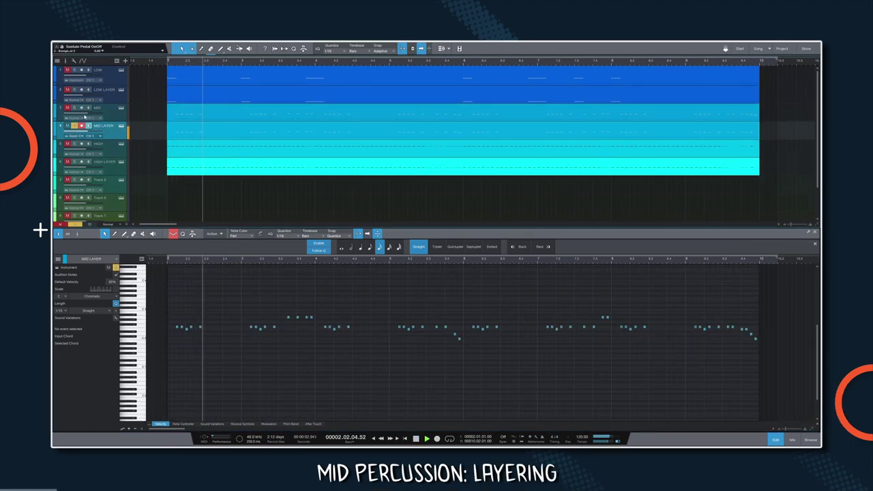
{"action": "left_click", "coordinate": [75, 109]}
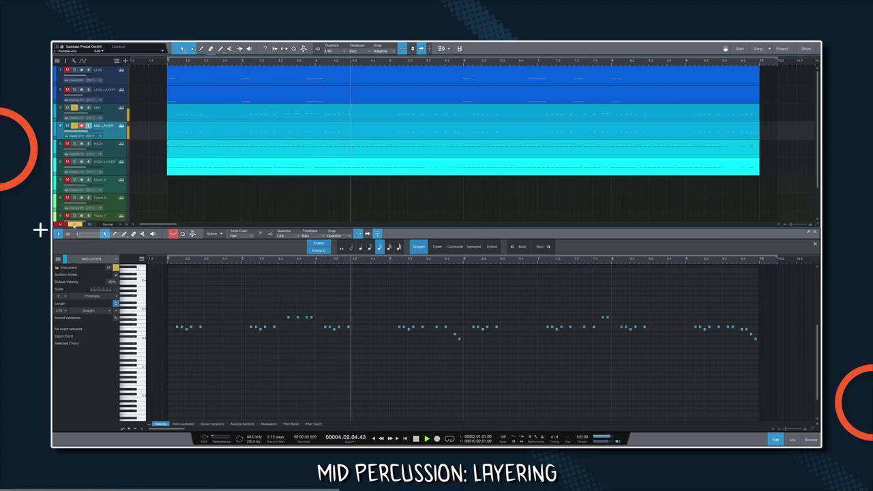
{"action": "left_click", "coordinate": [74, 225]}
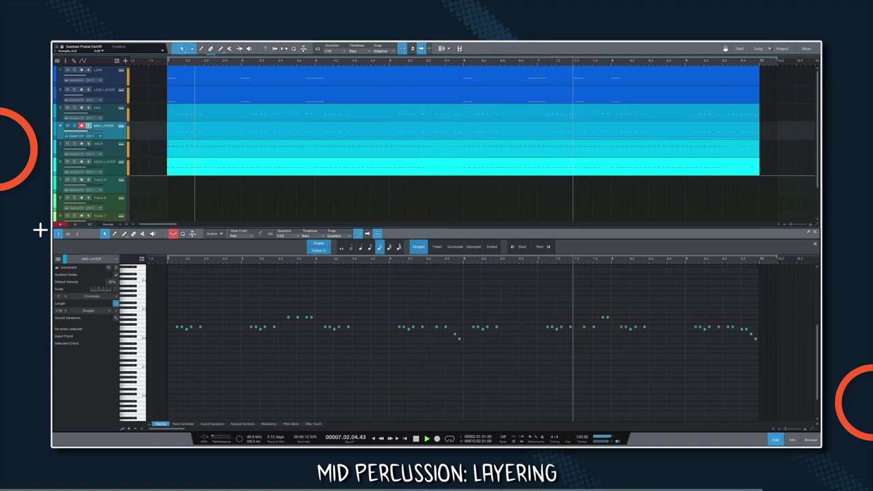
Step: Stop the arrangement playback
{"action": "key", "text": "space"}
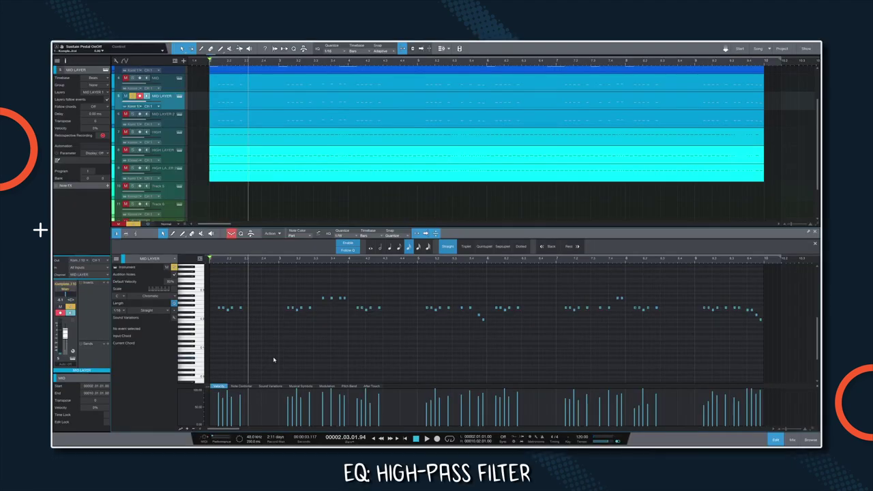
Step: During playback, make MID LAYER's EQ band 1 a Highpass at about 121 Hz, 24 dB/oct
{"action": "key", "text": "space"}
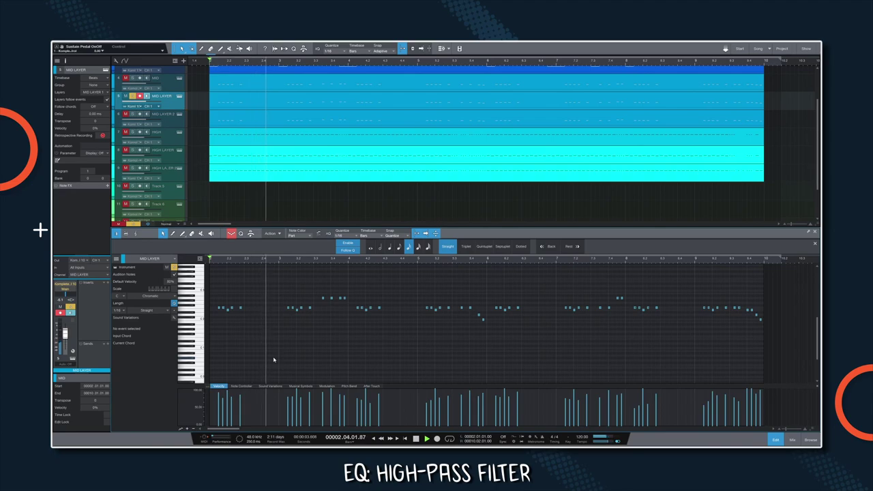
{"action": "left_click_drag", "start_coordinate": [274, 296], "coordinate": [264, 330]}
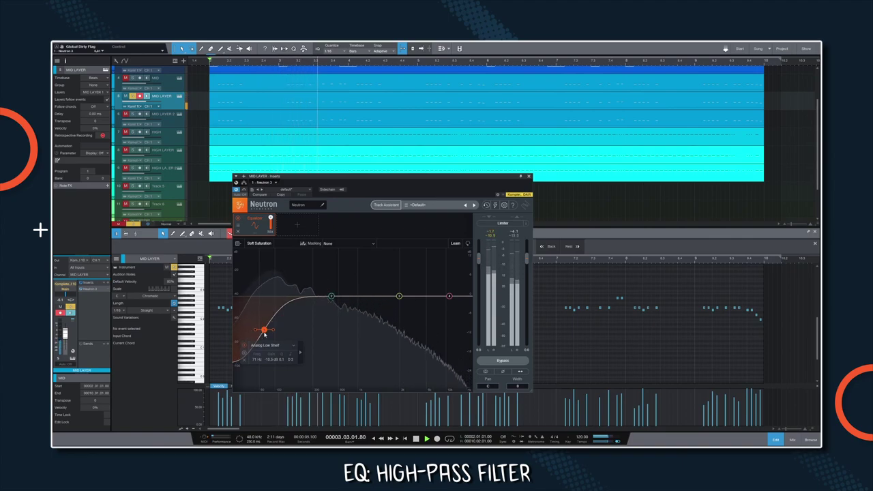
{"action": "left_click", "coordinate": [280, 345]}
{"action": "left_click", "coordinate": [301, 336]}
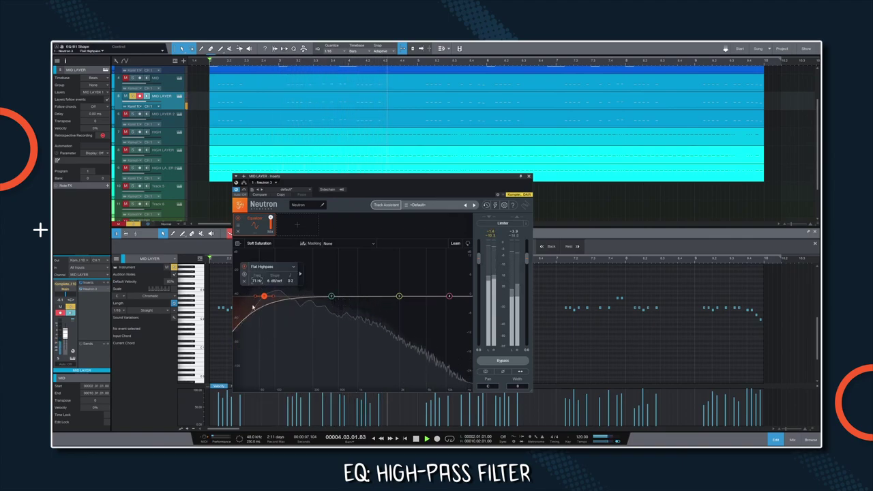
{"action": "scroll", "coordinate": [273, 296], "scroll_direction": "up", "scroll_amount": 3}
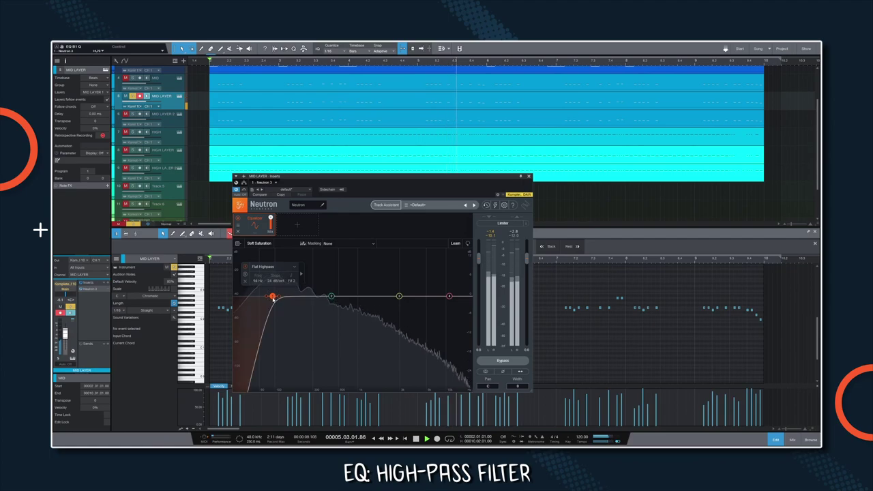
{"action": "left_click_drag", "start_coordinate": [273, 296], "coordinate": [280, 296]}
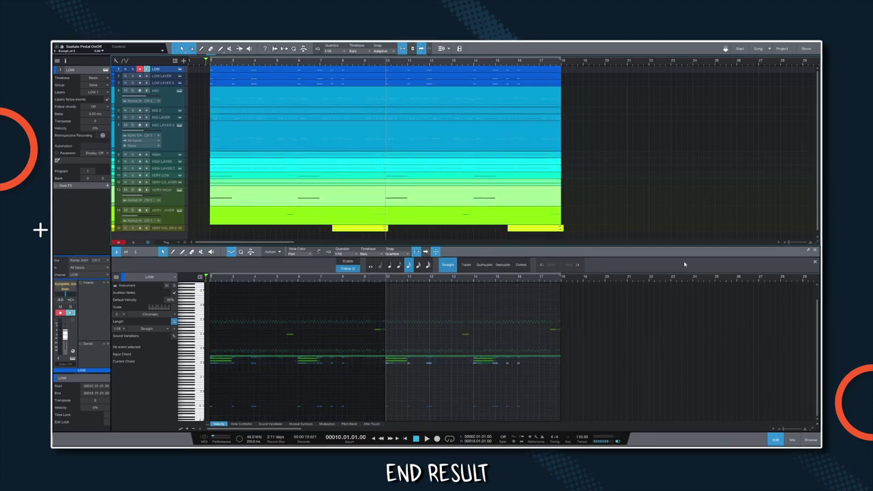
Step: Play the full six-layer percussion groove from the start of the loop
{"action": "key", "text": "space"}
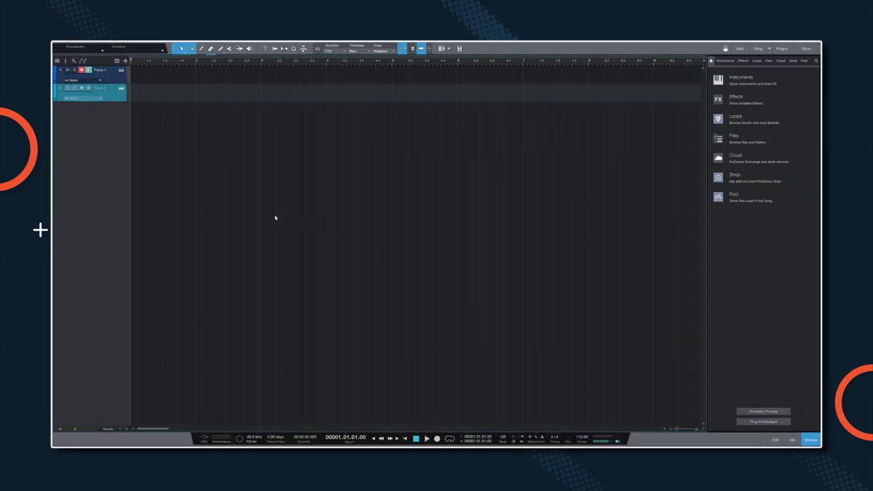
Step: Close Kontakt and zoom the tracks to fill the arrangement view
{"action": "left_click", "coordinate": [631, 83]}
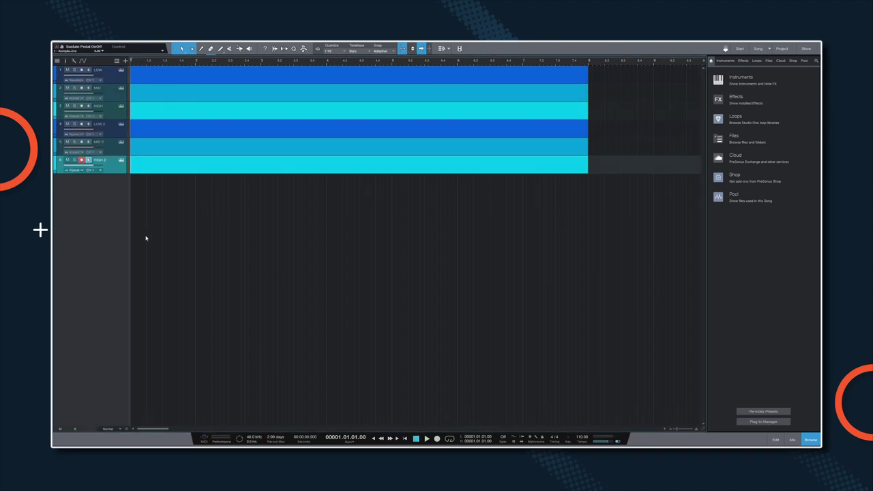
{"action": "key", "text": "z"}
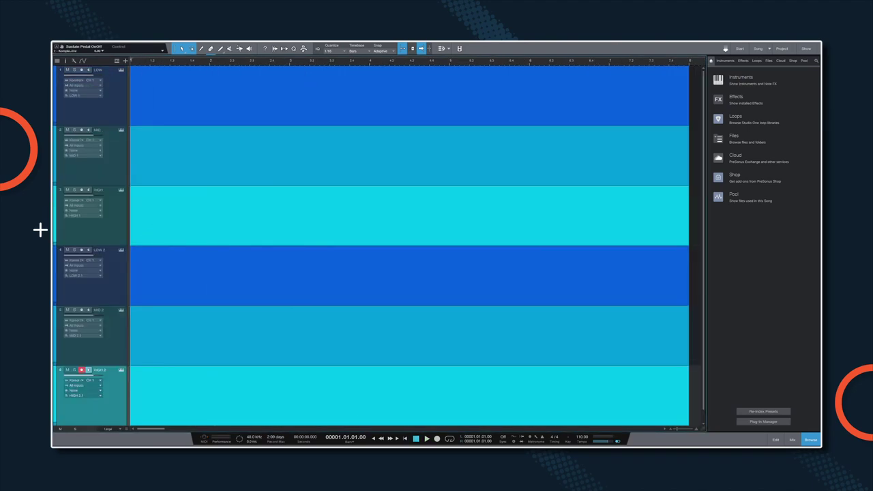
{"action": "scroll", "coordinate": [277, 341], "scroll_direction": "down", "scroll_amount": 3}
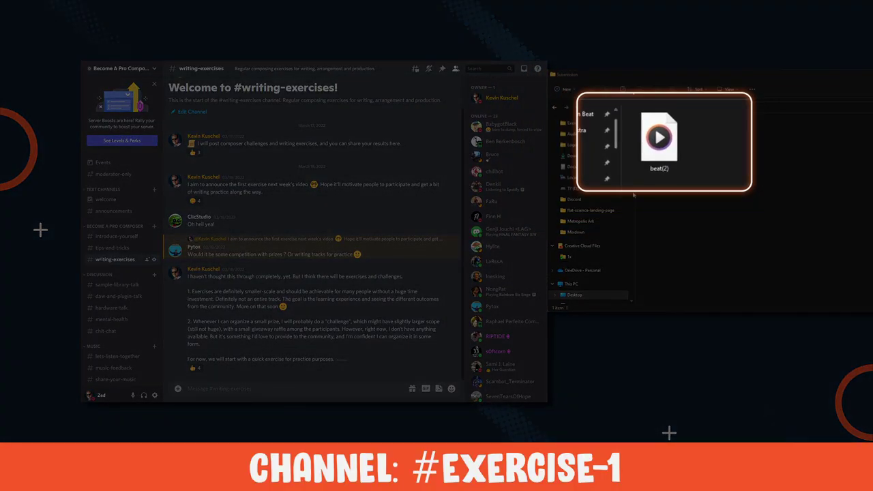
Step: Attach beat(2).wav in #writing-exercises with the message 'Here's my submission!'
{"action": "left_click_drag", "start_coordinate": [591, 185], "coordinate": [303, 349]}
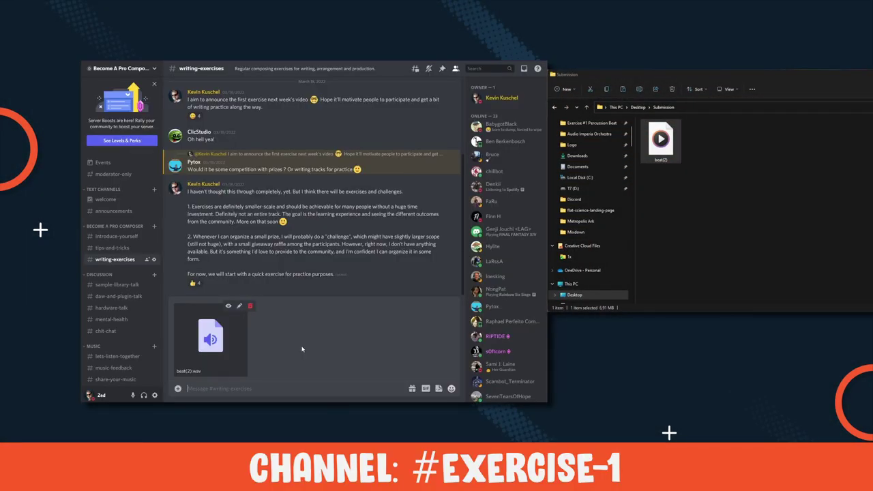
{"action": "type", "text": "Here's my sub"}
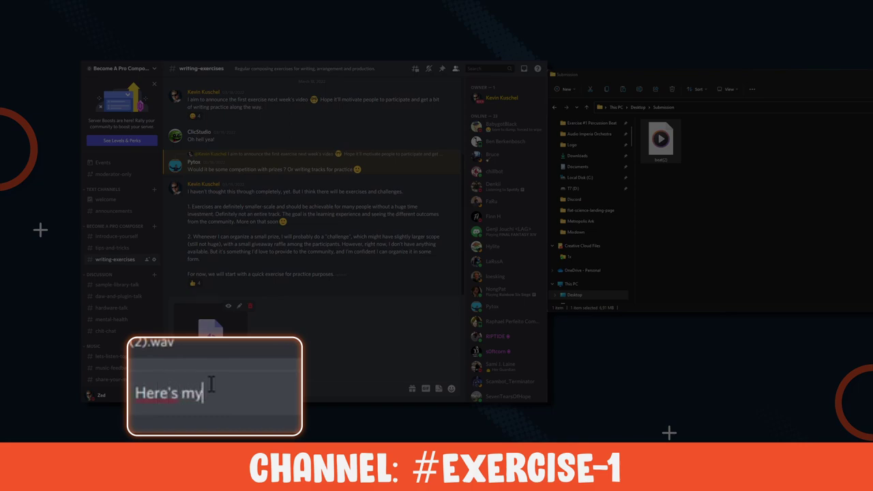
{"action": "type", "text": "mission!"}
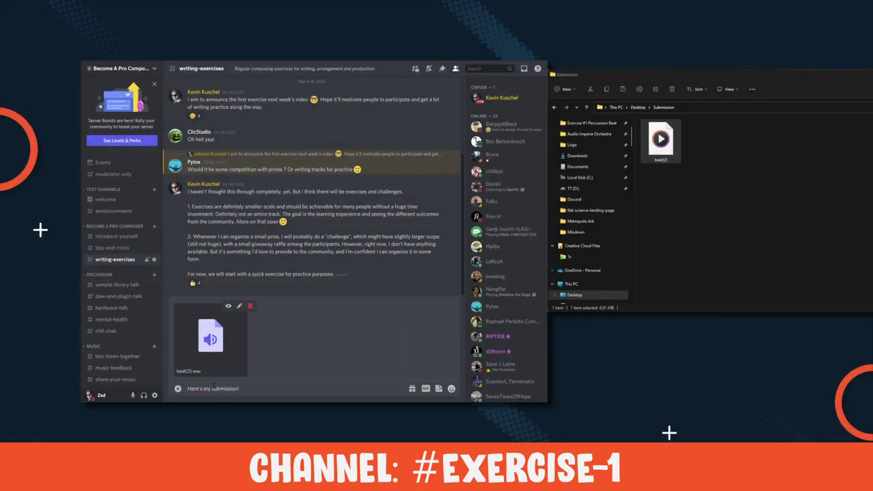